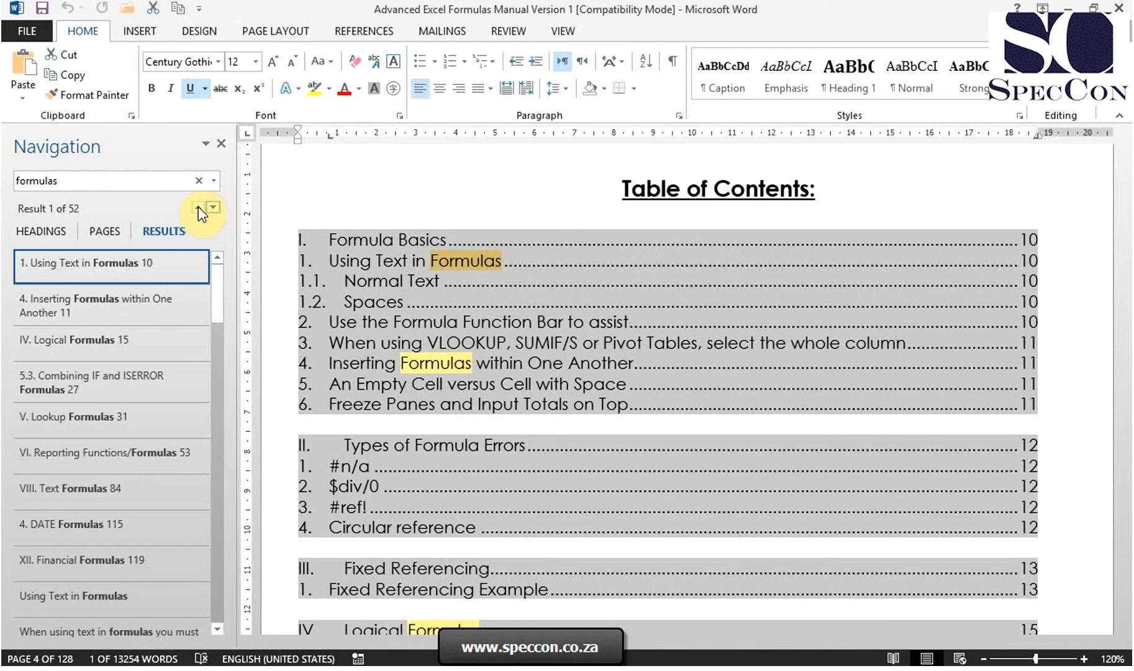
- Step forward through the "formulas" search results to the mention of text not being case sensitive under Using Text in Formulas
{"action": "left_click", "coordinate": [213, 207]}
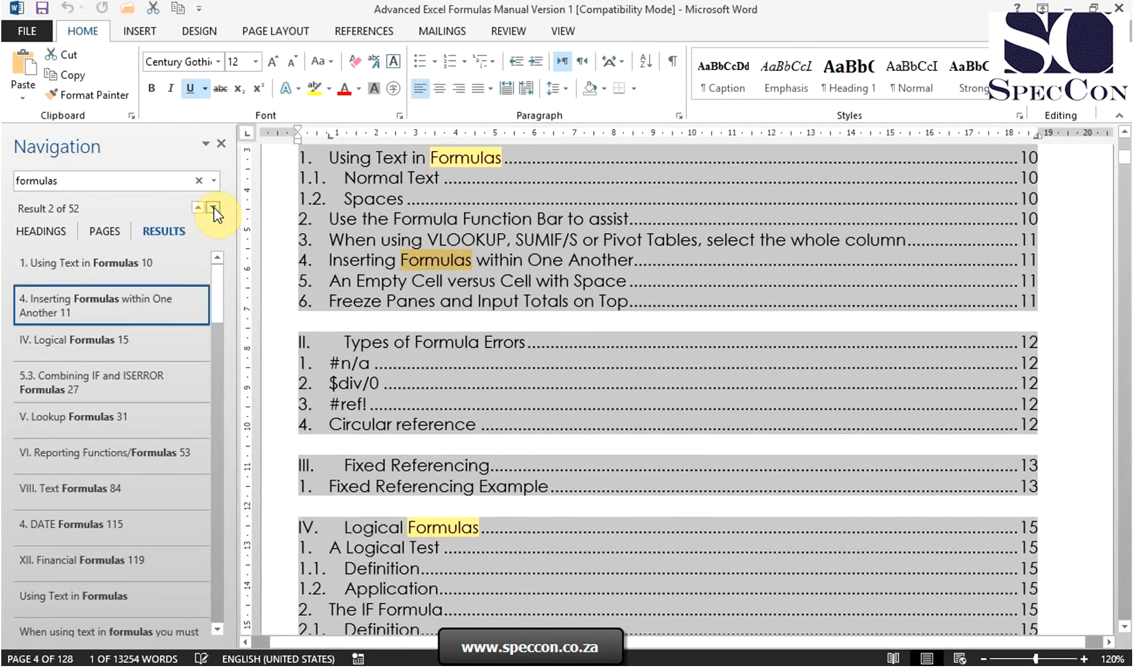
{"action": "left_click", "coordinate": [213, 208]}
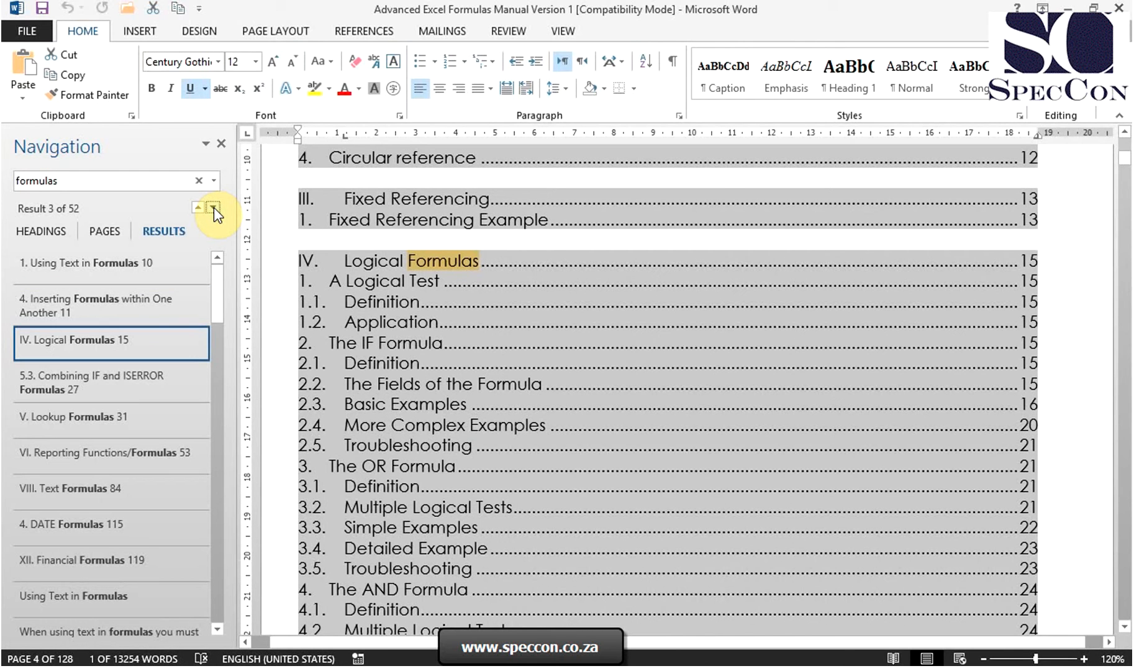
{"action": "left_click", "coordinate": [214, 207]}
{"action": "left_click", "coordinate": [213, 207]}
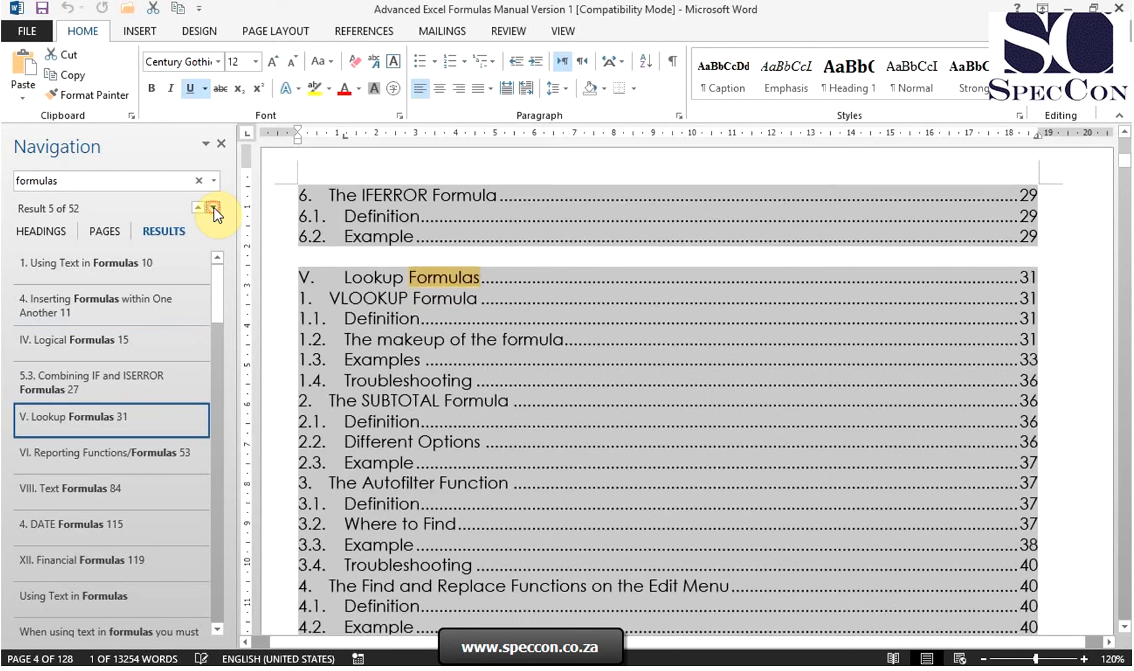
{"action": "left_click", "coordinate": [213, 207]}
{"action": "left_click", "coordinate": [214, 207]}
{"action": "left_click", "coordinate": [213, 207]}
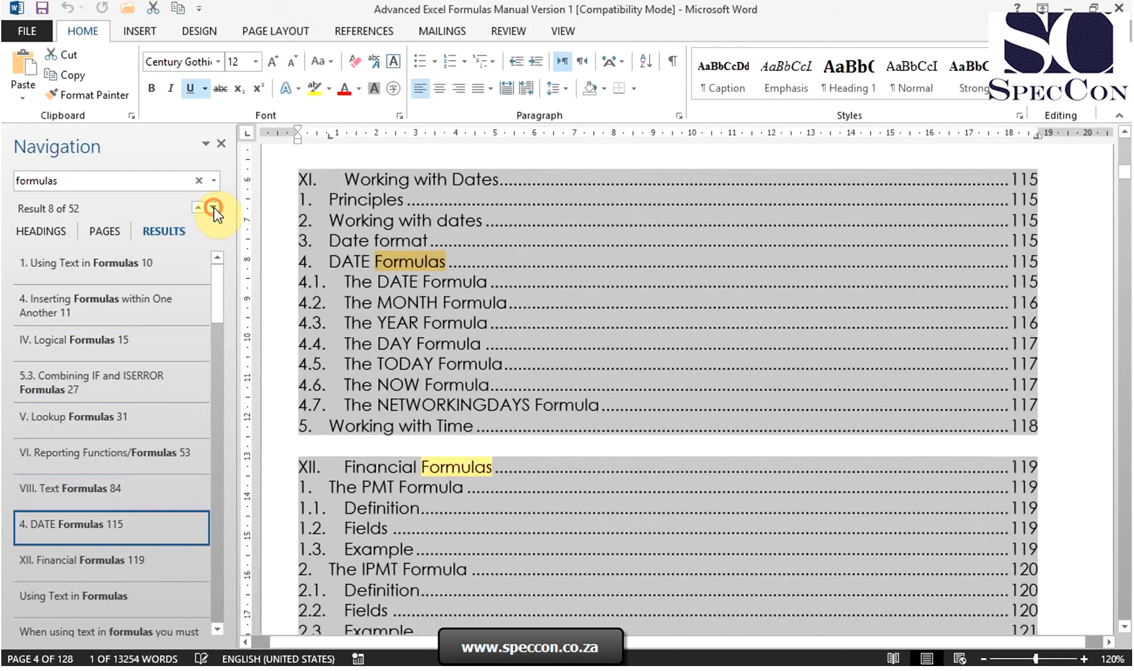
{"action": "left_click", "coordinate": [214, 207]}
{"action": "left_click", "coordinate": [213, 207]}
{"action": "left_click", "coordinate": [213, 207]}
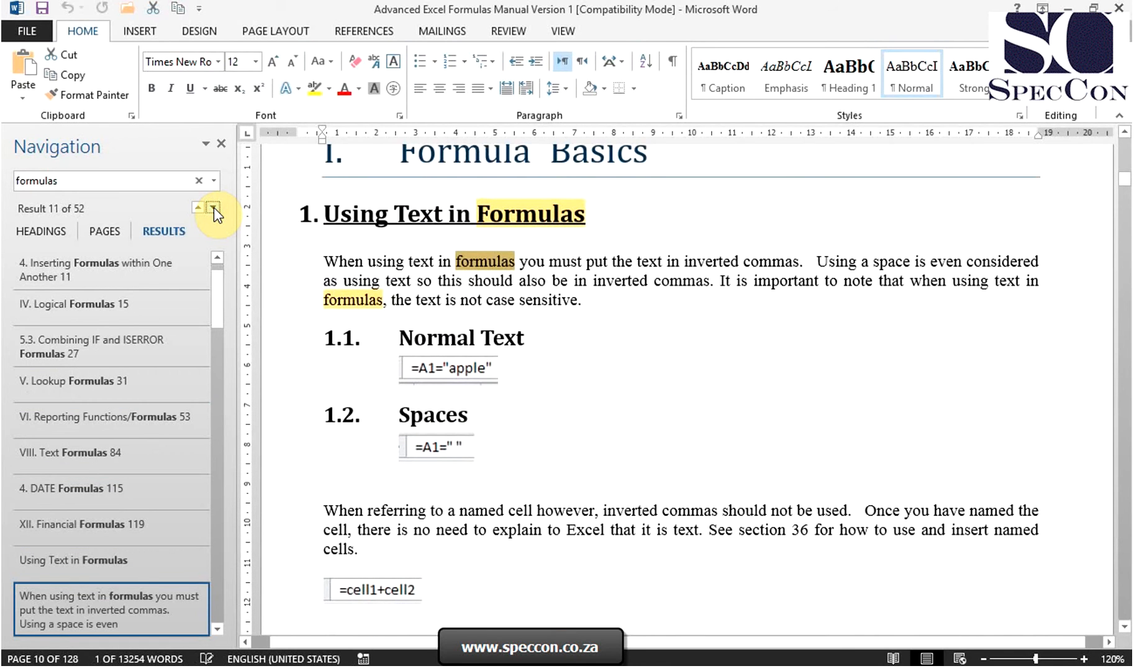
{"action": "left_click", "coordinate": [213, 208]}
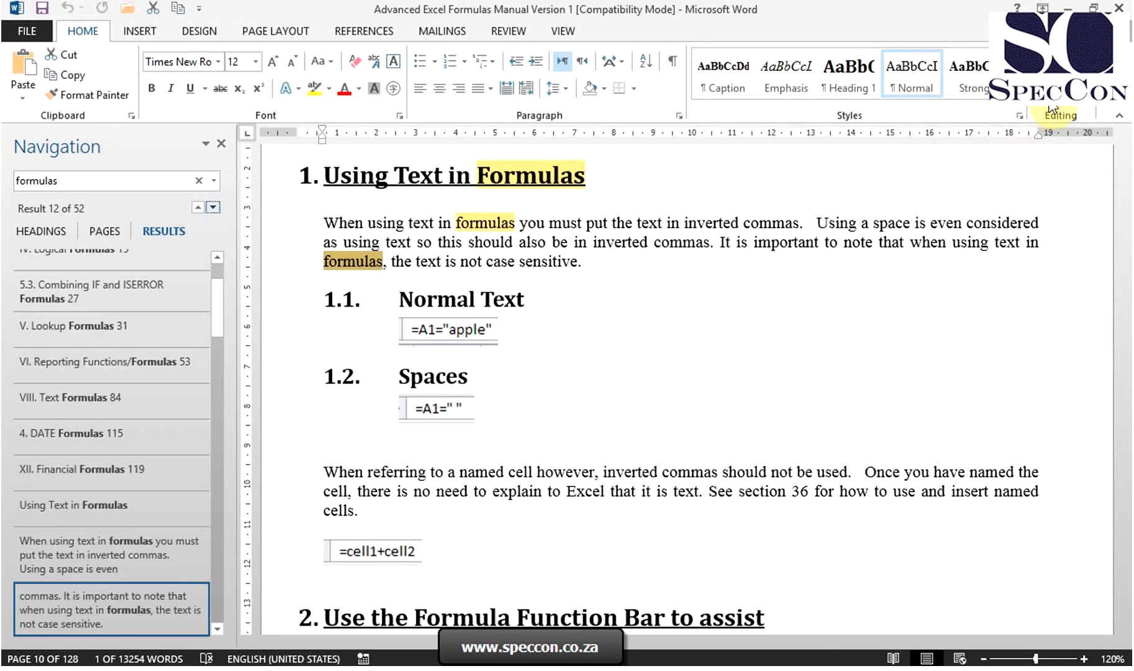
- Set up a replacement of "formulas" with "funtions", find the next match in the body text and replace that single occurrence
{"action": "left_click", "coordinate": [1059, 75]}
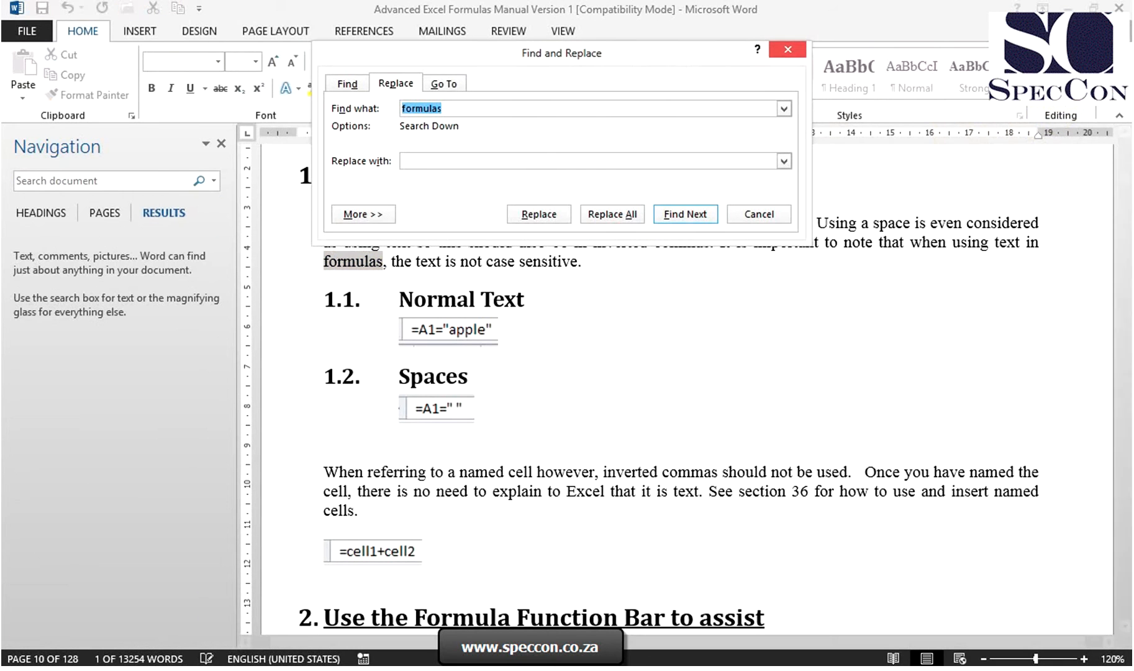
{"action": "left_click", "coordinate": [474, 161]}
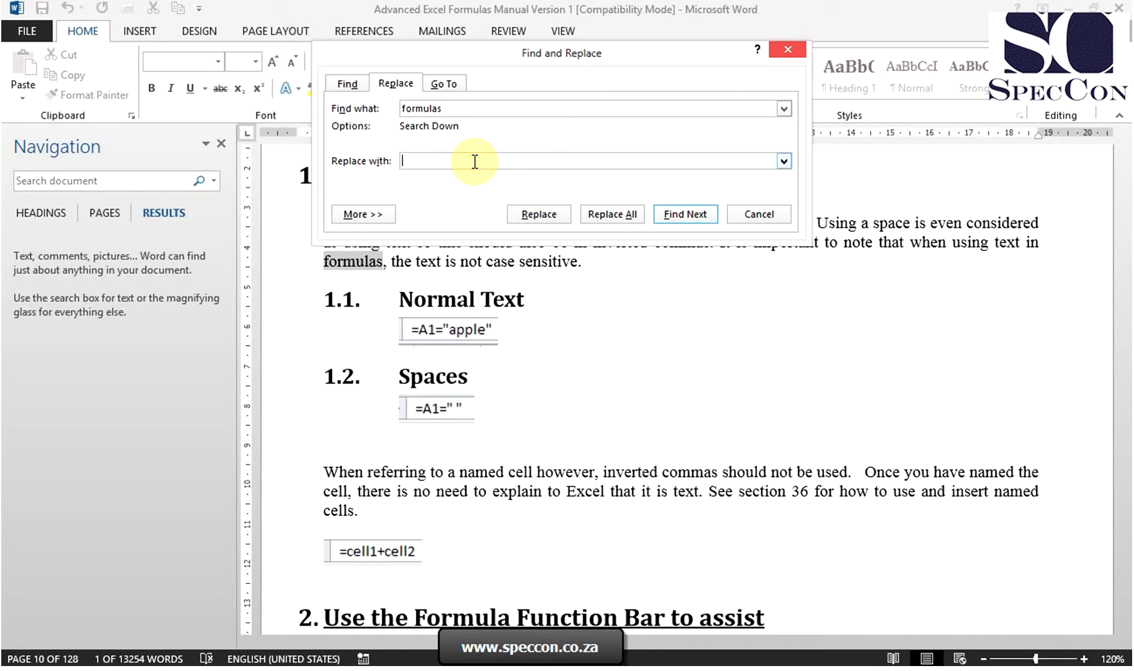
{"action": "type", "text": "funtions"}
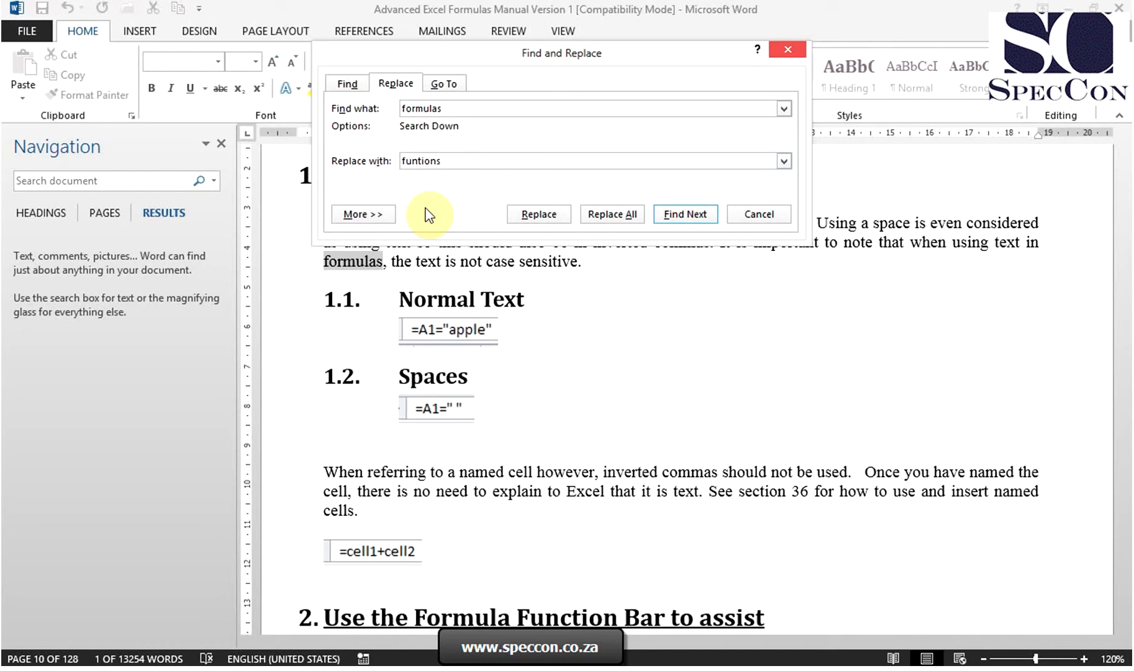
{"action": "left_click", "coordinate": [700, 222]}
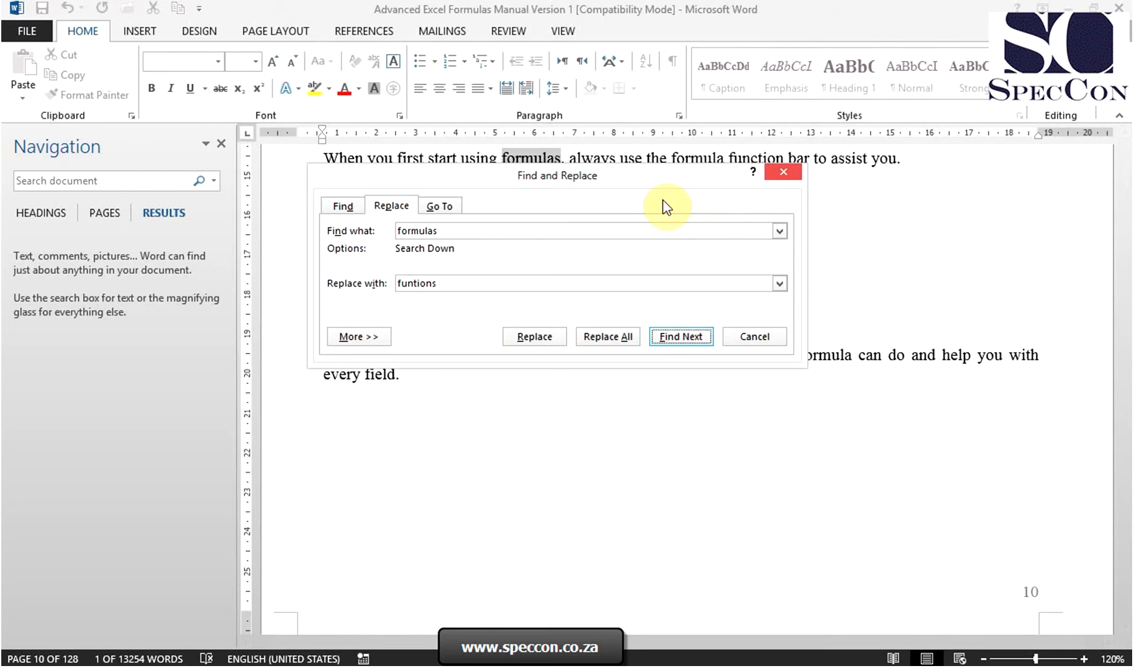
{"action": "left_click_drag", "start_coordinate": [649, 193], "coordinate": [645, 229]}
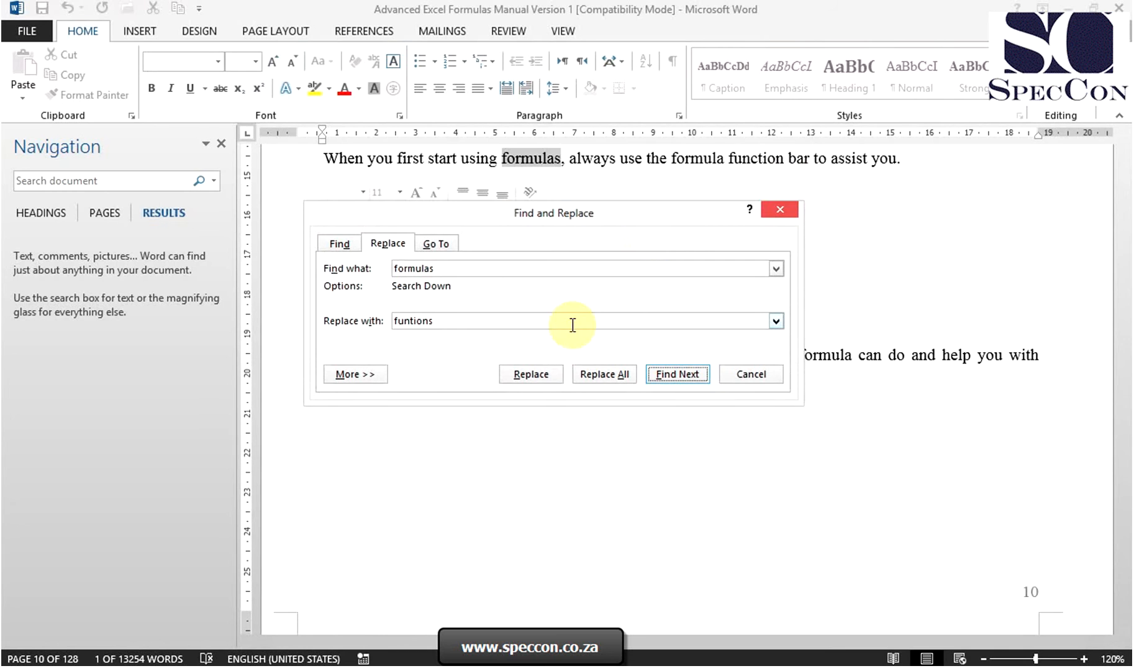
{"action": "left_click", "coordinate": [532, 371]}
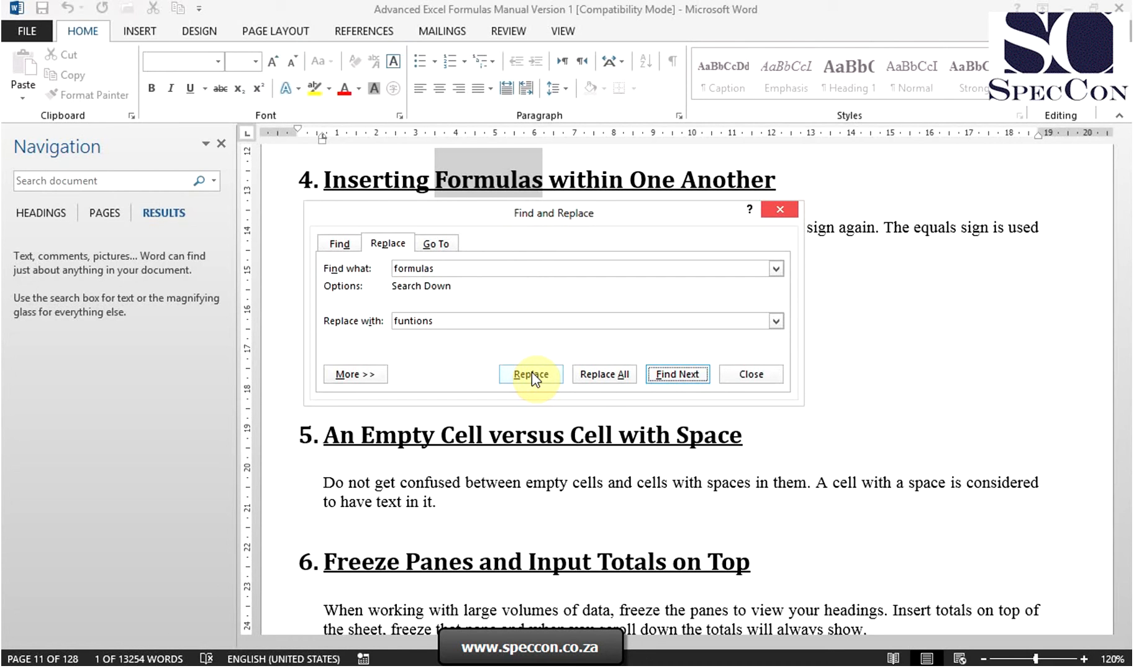
- Replace all remaining occurrences of "formulas" with "funtions", continuing the search from the beginning of the document
{"action": "left_click", "coordinate": [596, 376]}
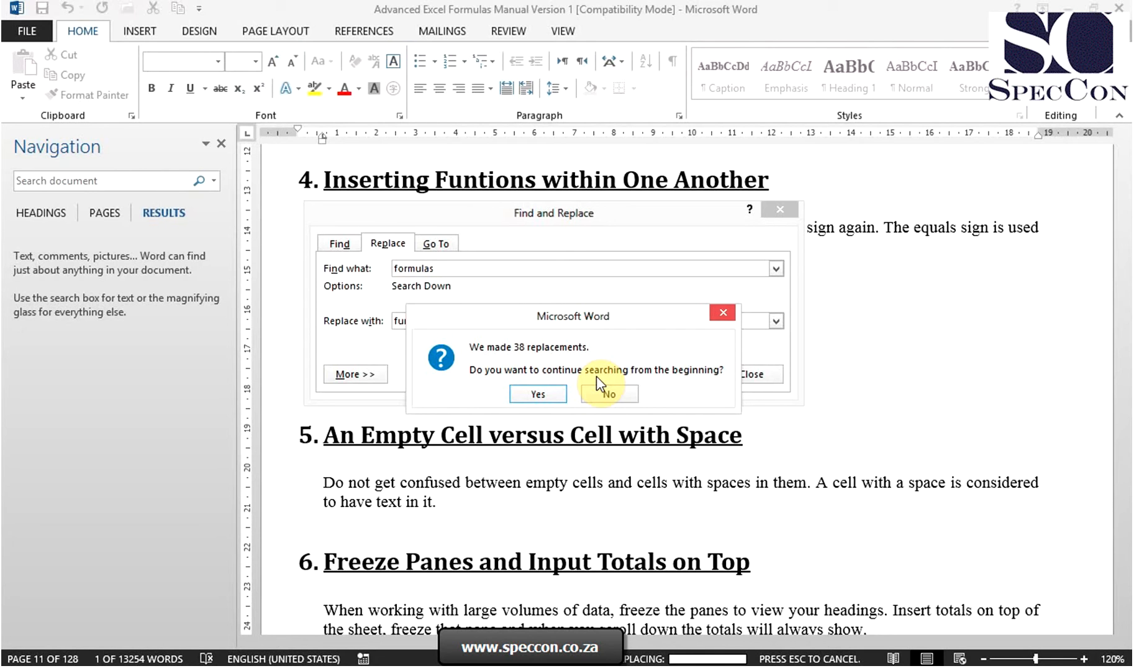
{"action": "left_click", "coordinate": [552, 392]}
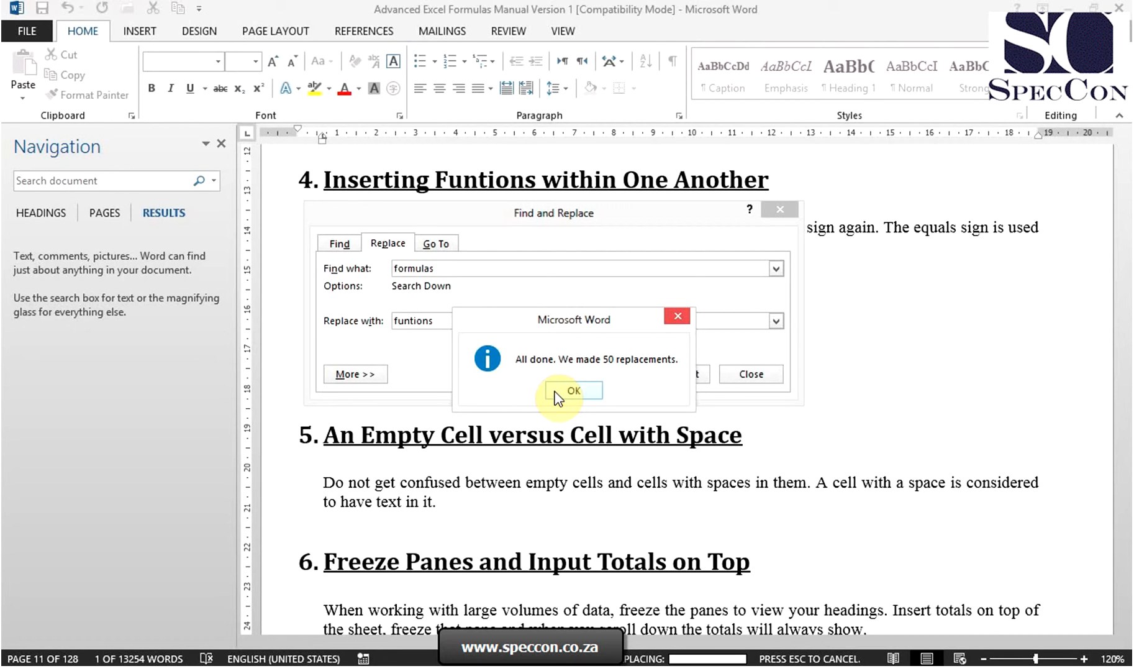
{"action": "left_click", "coordinate": [557, 395]}
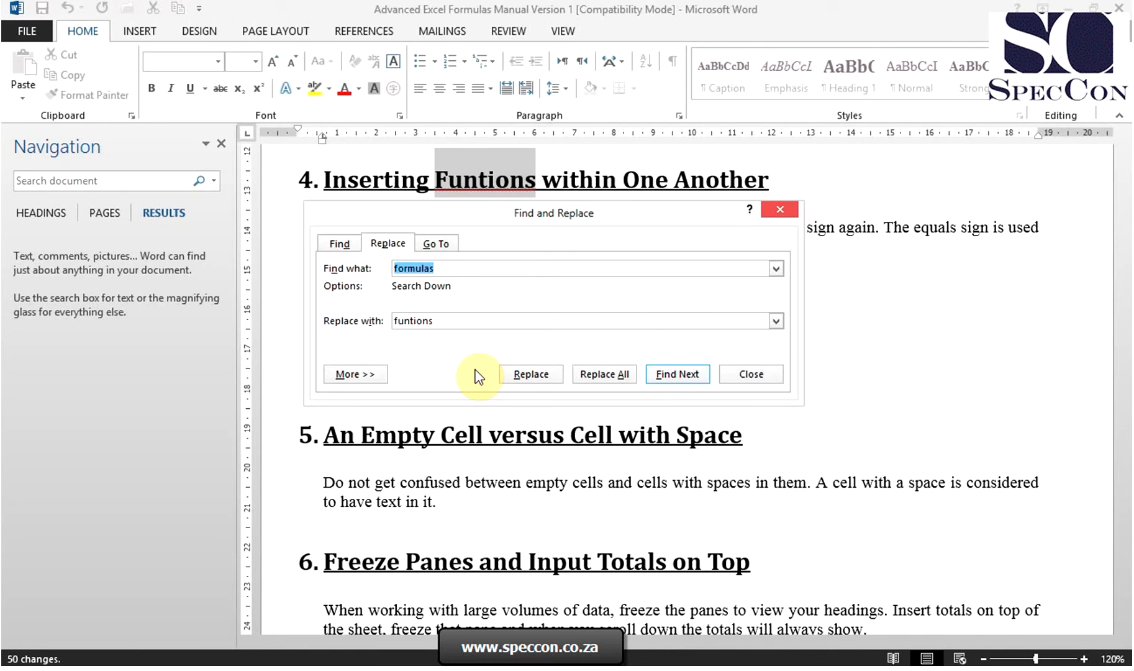
- Show the extended search options, turn on Match case and change the search text to "Formula" with a capital F
{"action": "left_click", "coordinate": [367, 374]}
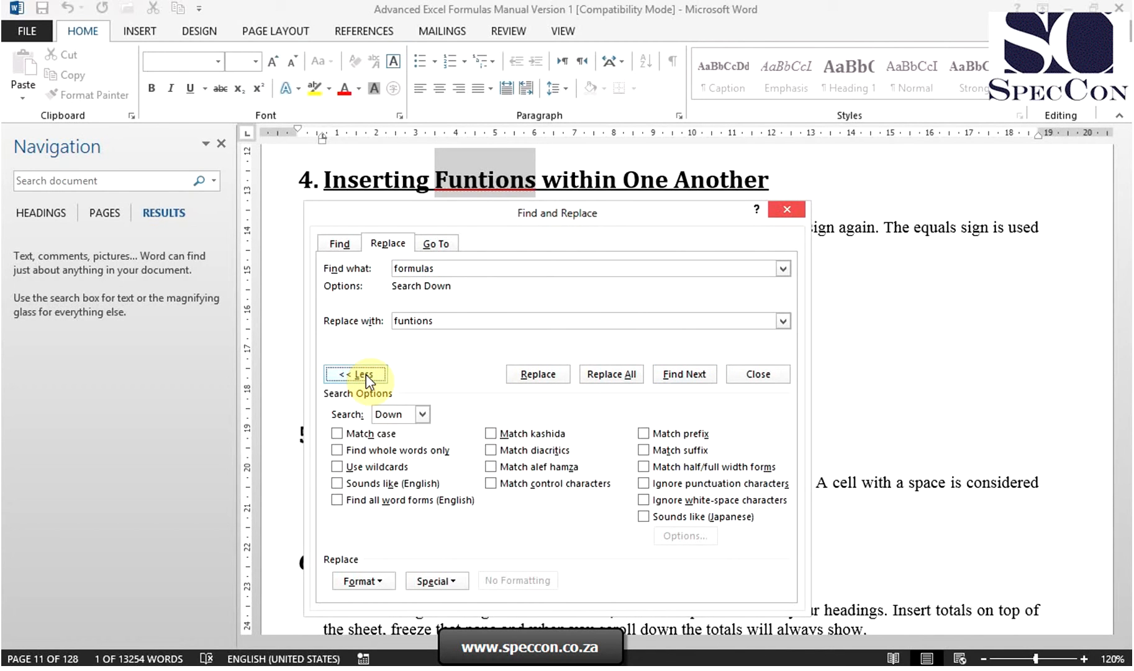
{"action": "left_click", "coordinate": [358, 438]}
{"action": "left_click", "coordinate": [465, 267]}
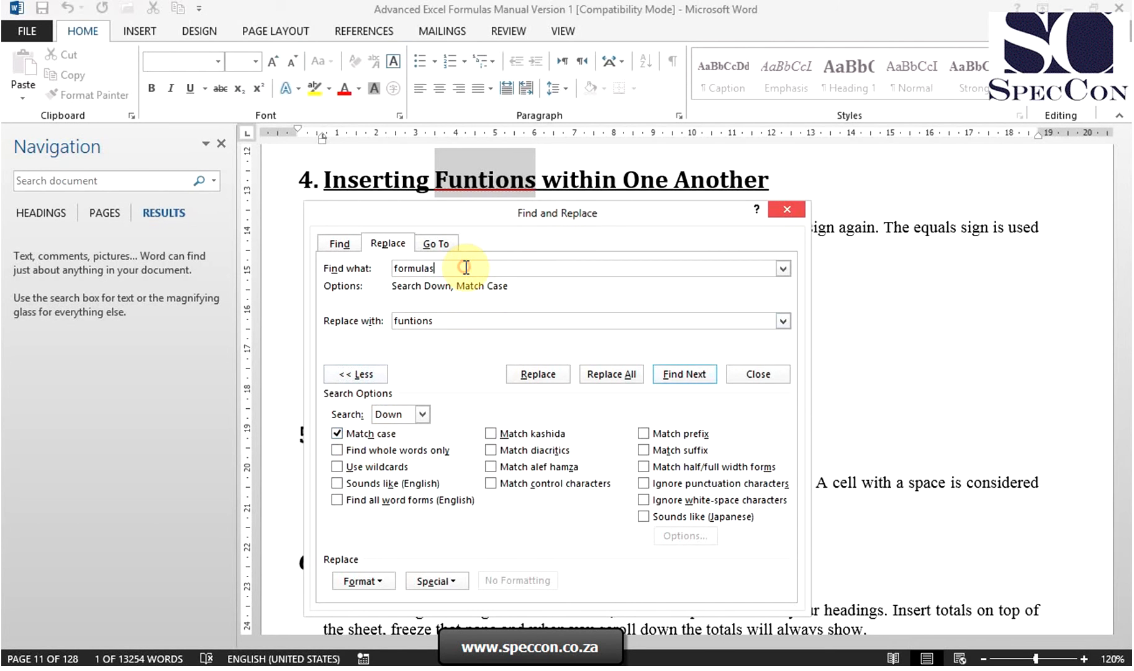
{"action": "key", "text": "BackSpace"}
{"action": "key", "text": "BackSpace"}
{"action": "key", "text": "BackSpace"}
{"action": "key", "text": "BackSpace"}
{"action": "key", "text": "BackSpace"}
{"action": "key", "text": "BackSpace"}
{"action": "key", "text": "BackSpace"}
{"action": "key", "text": "BackSpace"}
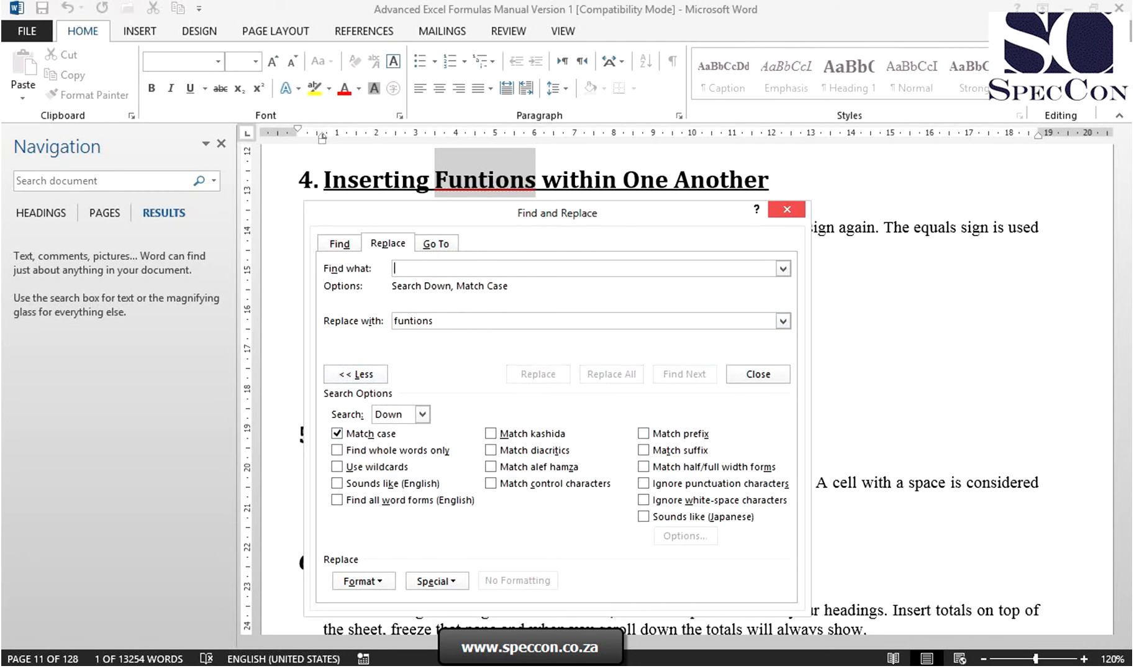
{"action": "type", "text": "form"}
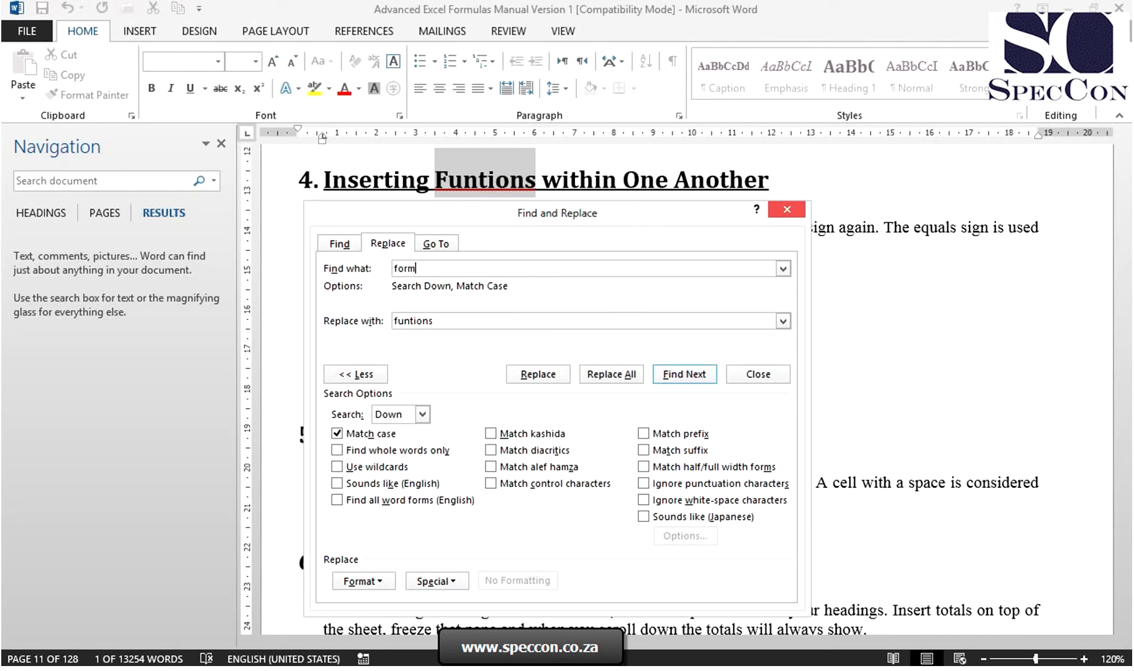
{"action": "type", "text": "ula"}
{"action": "key", "text": "Left"}
{"action": "key", "text": "Left"}
{"action": "key", "text": "Left"}
{"action": "key", "text": "Left"}
{"action": "key", "text": "Left"}
{"action": "key", "text": "Left"}
{"action": "key", "text": "BackSpace"}
{"action": "type", "text": "F"}
- Clear the replacement text and find the next case-matched occurrences of "Formula", as far as the heading The IF Formula
{"action": "left_click", "coordinate": [448, 321]}
{"action": "key", "text": "BackSpace"}
{"action": "key", "text": "BackSpace"}
{"action": "key", "text": "BackSpace"}
{"action": "key", "text": "BackSpace"}
{"action": "key", "text": "BackSpace"}
{"action": "key", "text": "BackSpace"}
{"action": "key", "text": "BackSpace"}
{"action": "key", "text": "BackSpace"}
{"action": "left_click", "coordinate": [694, 374]}
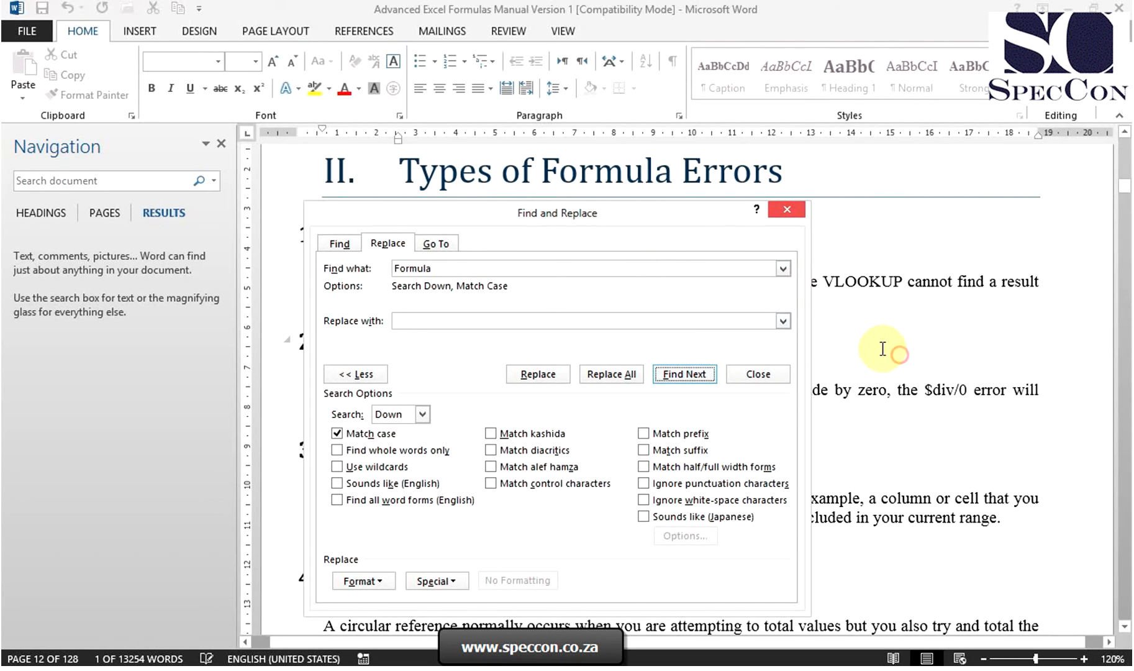
{"action": "left_click_drag", "start_coordinate": [695, 228], "coordinate": [846, 274]}
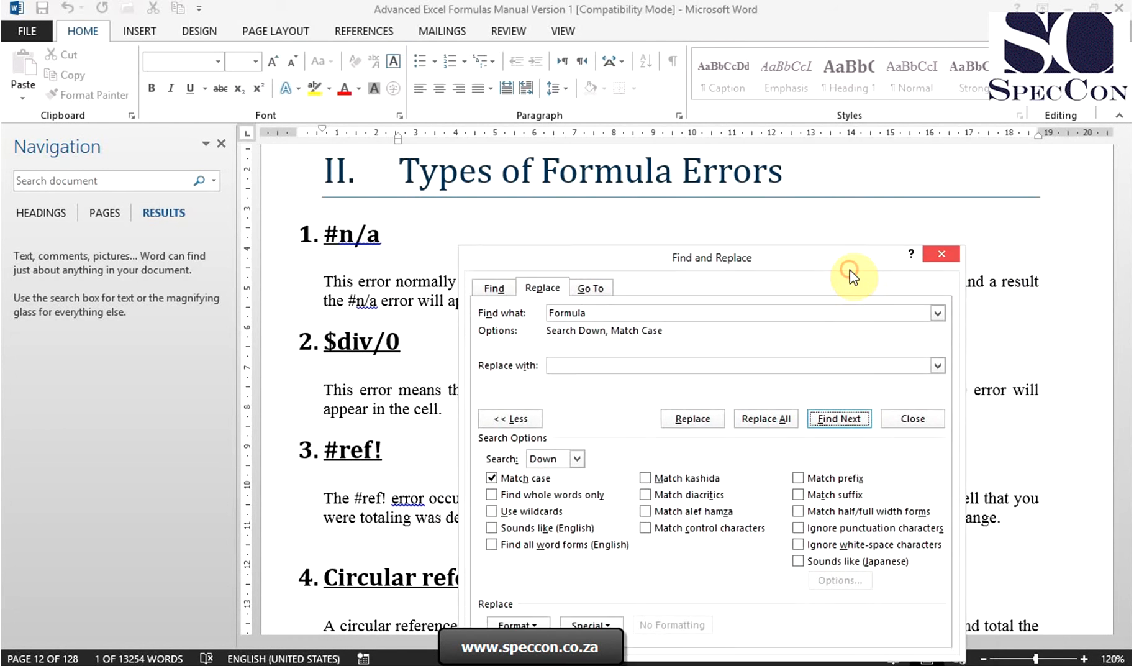
{"action": "left_click", "coordinate": [842, 414]}
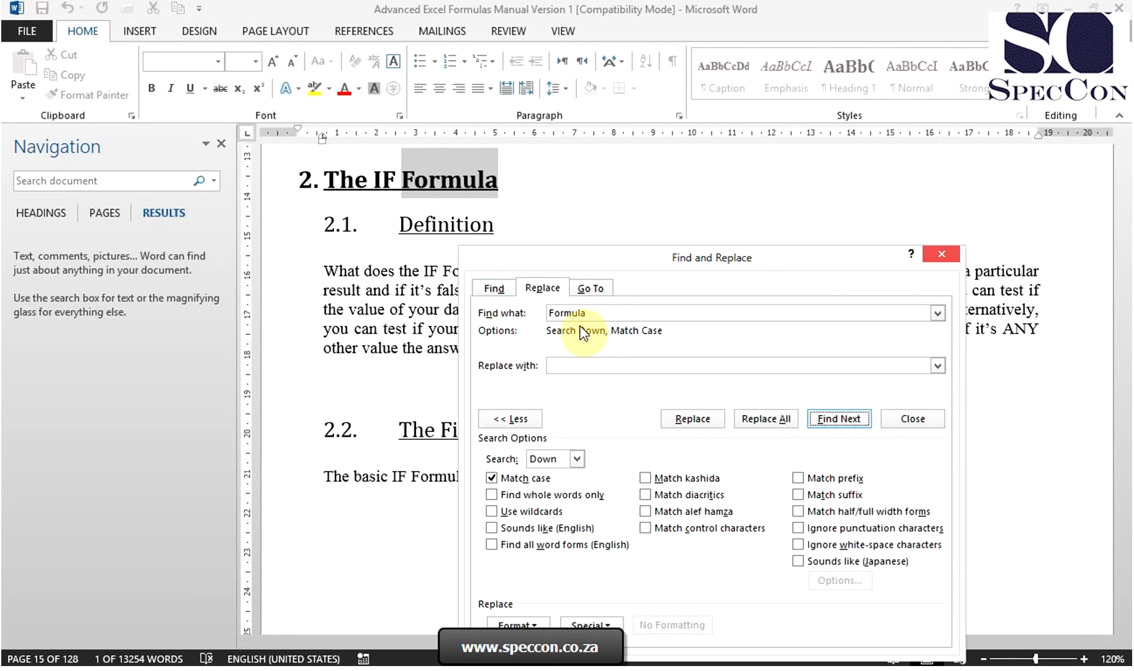
- Find the next case-matched occurrence of lowercase "formula", and turn off Match case
{"action": "left_click", "coordinate": [553, 313]}
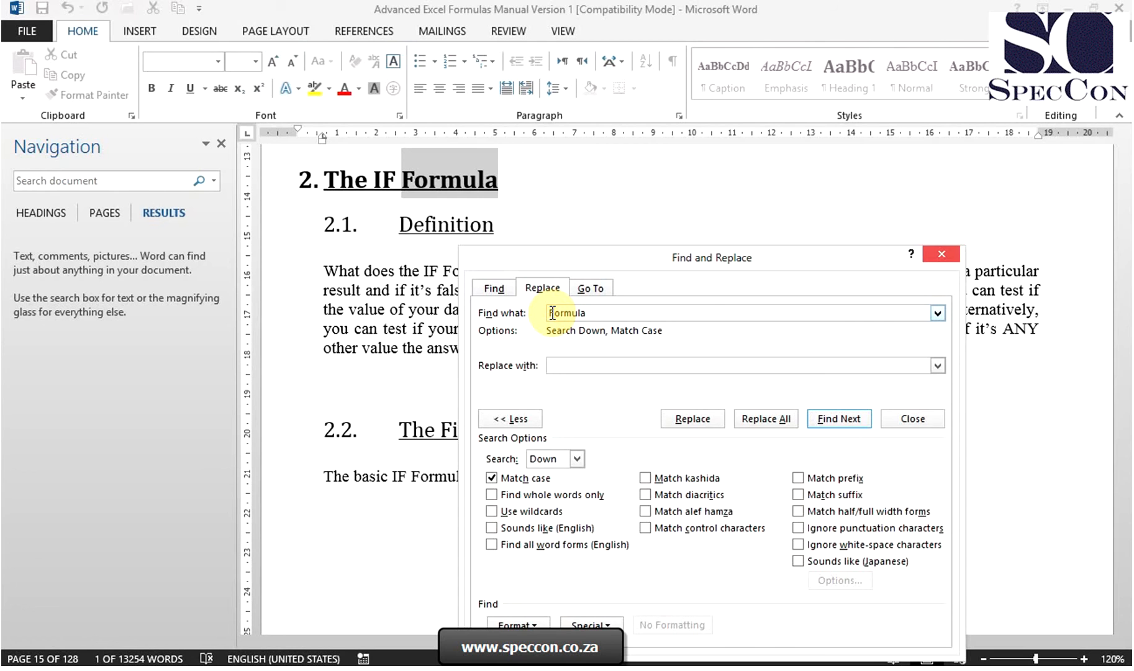
{"action": "key", "text": "Delete"}
{"action": "type", "text": "f"}
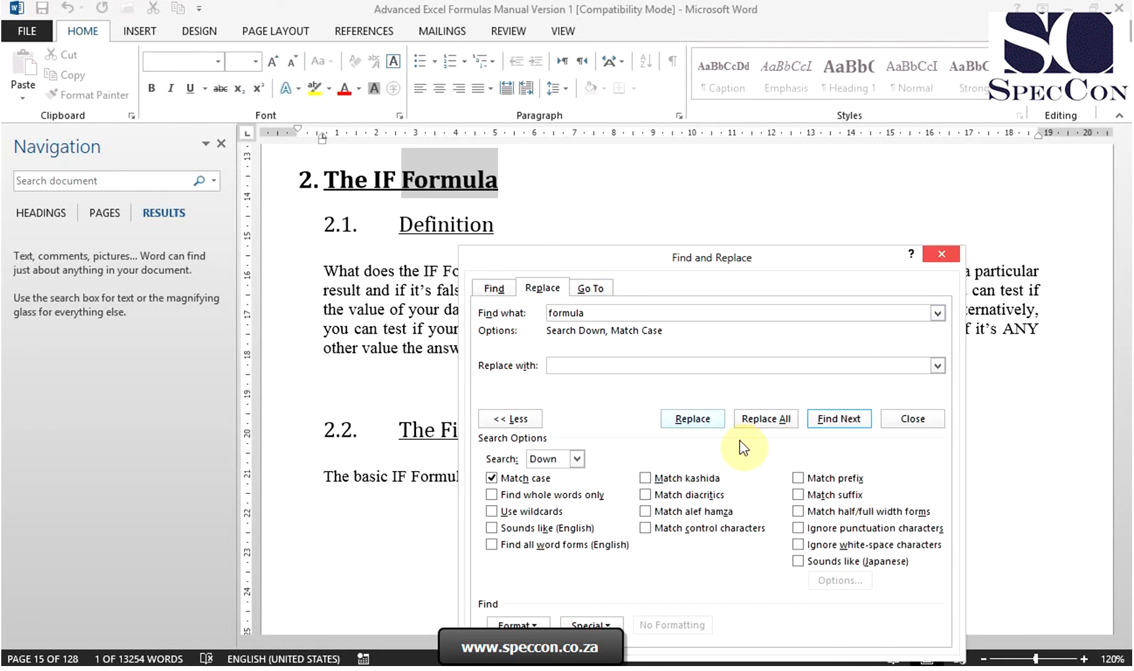
{"action": "left_click", "coordinate": [832, 421]}
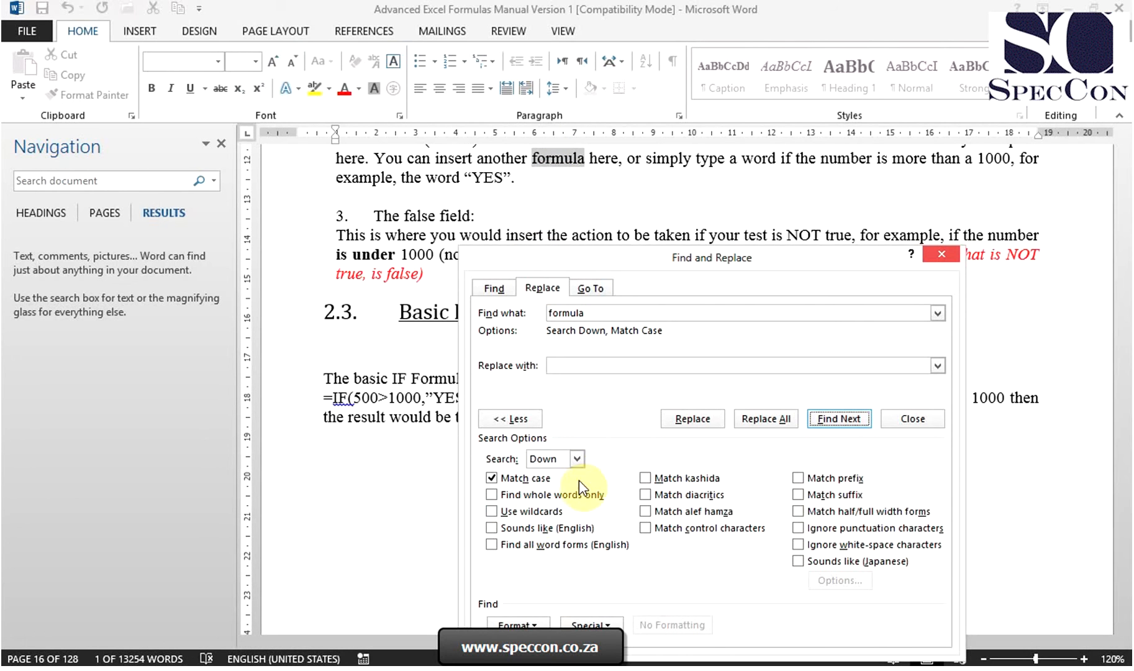
{"action": "left_click", "coordinate": [492, 478]}
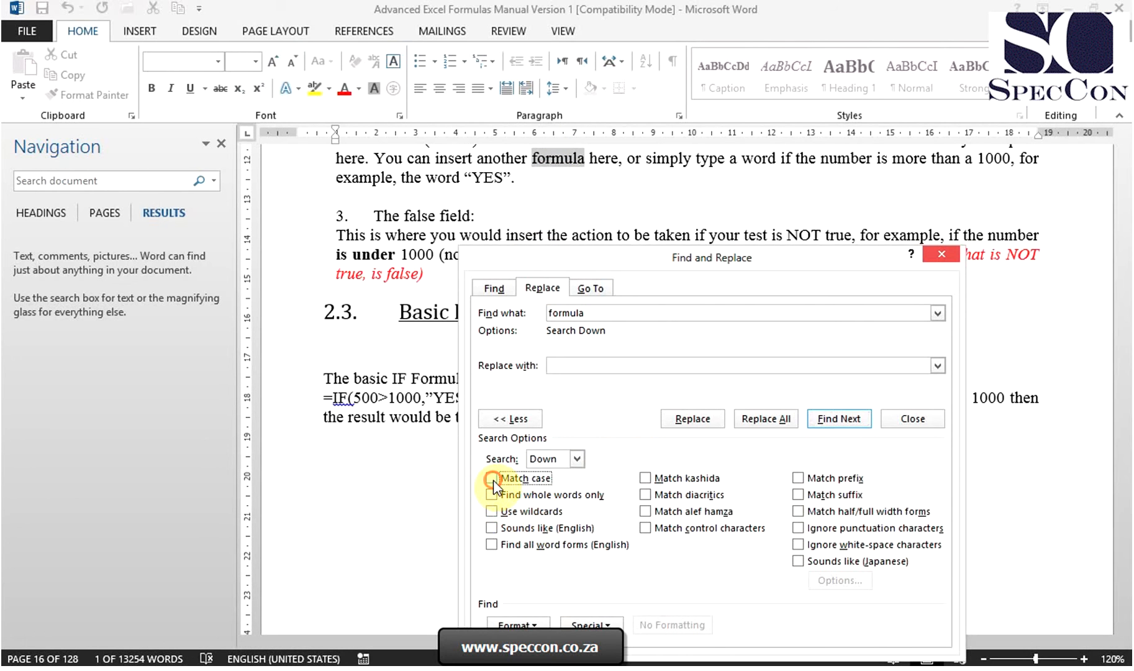
{"action": "left_click", "coordinate": [615, 314]}
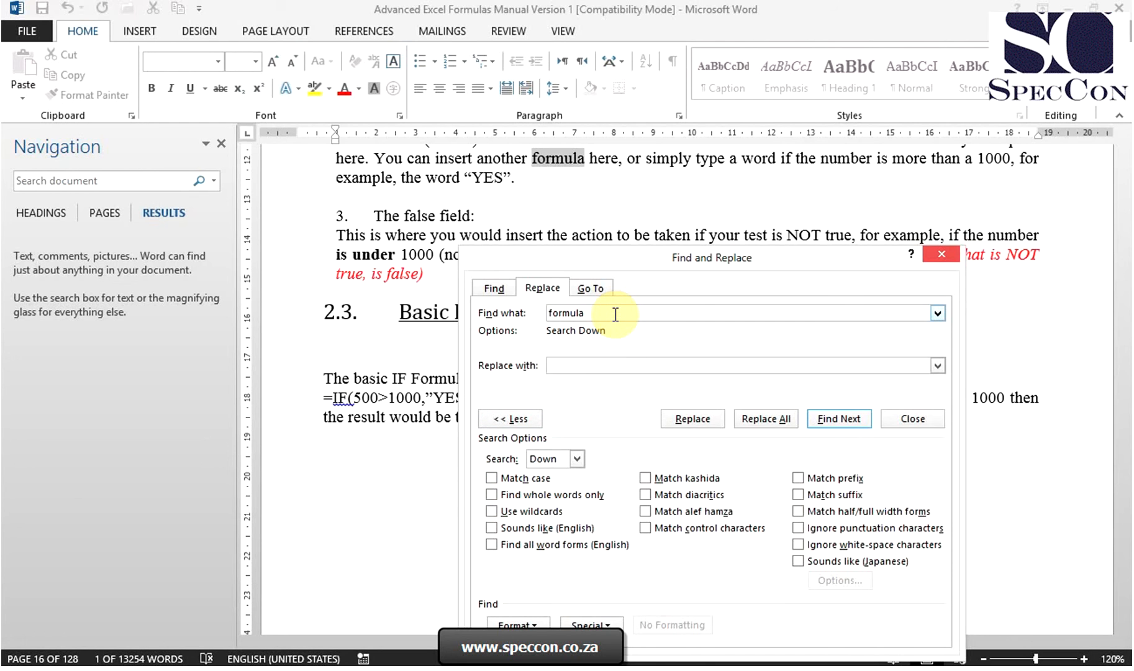
- Try the Find whole words only option on a plain find for "formula", and close the Find and Replace dialog
{"action": "left_click", "coordinate": [504, 291]}
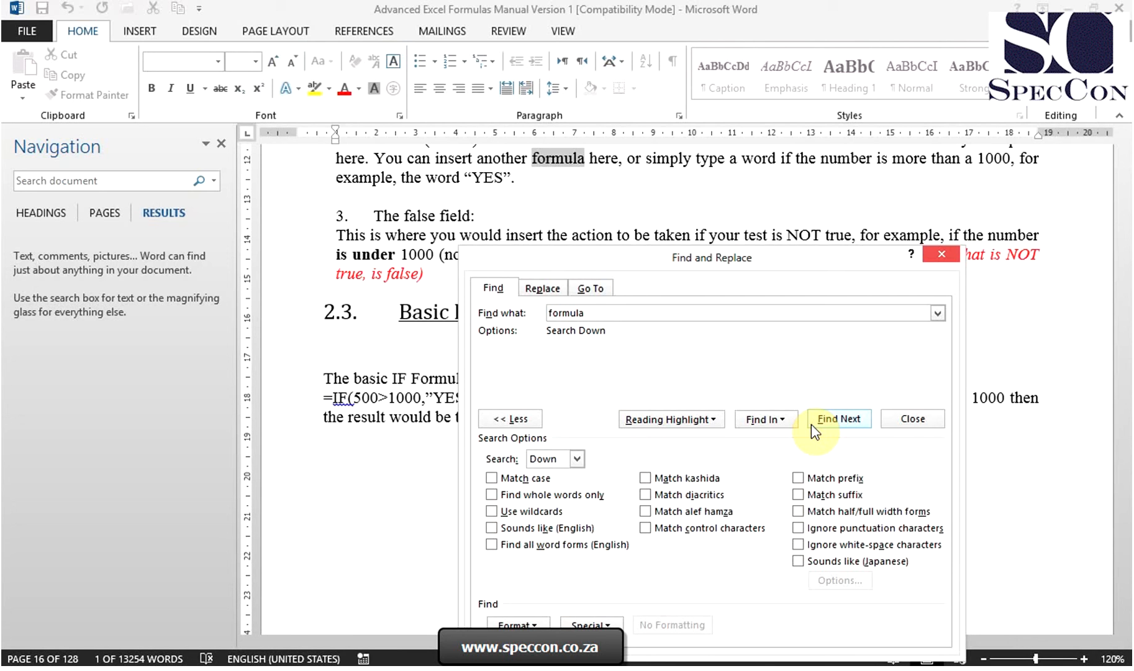
{"action": "left_click", "coordinate": [525, 496]}
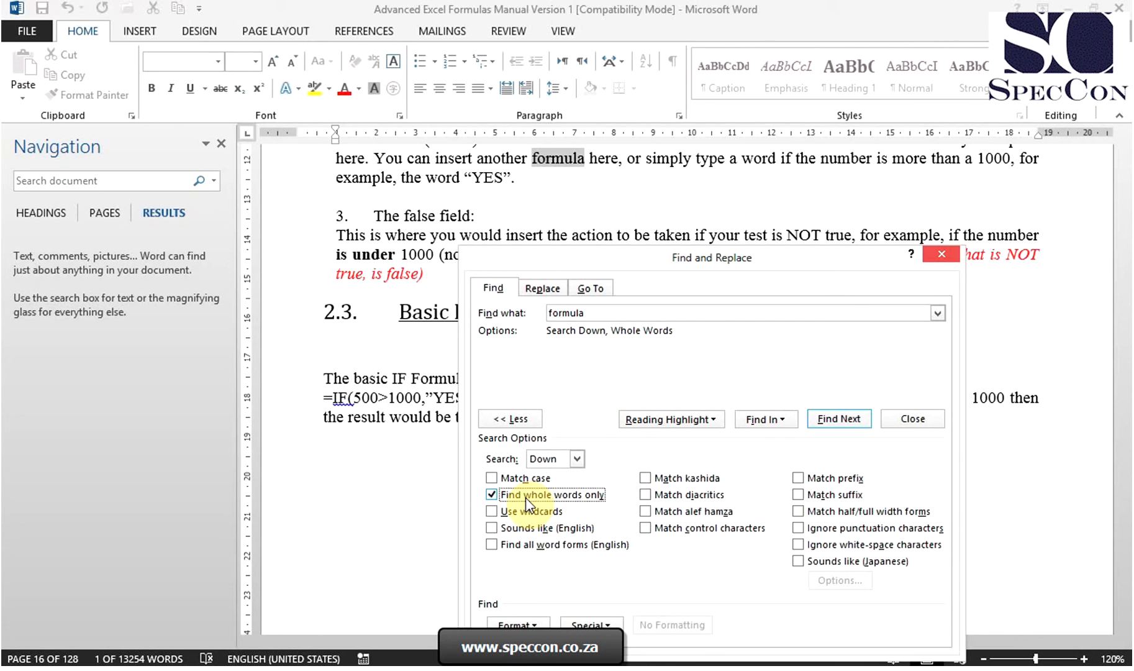
{"action": "left_click", "coordinate": [525, 498]}
{"action": "left_click", "coordinate": [950, 261]}
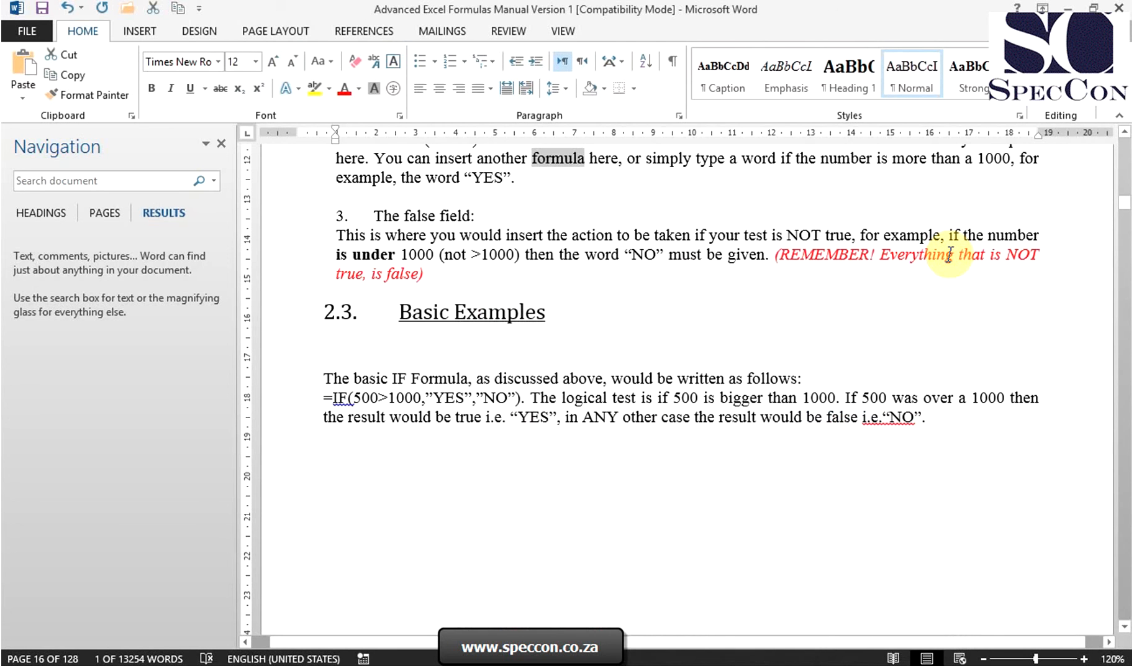